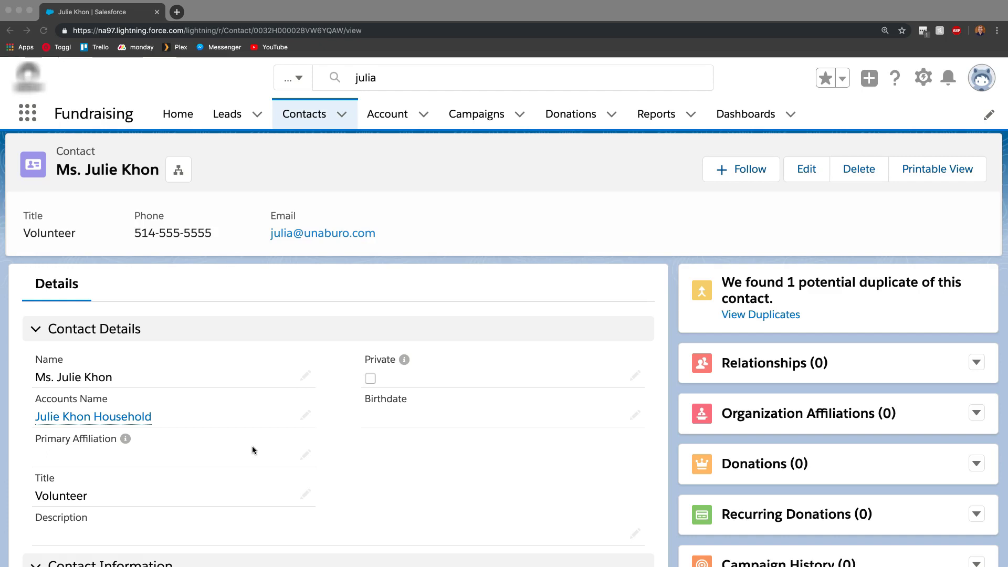
# Step: Open the contact's potential duplicates and check both matching contact rows for merging
pyautogui.click(562, 339)
pyautogui.click(678, 313)
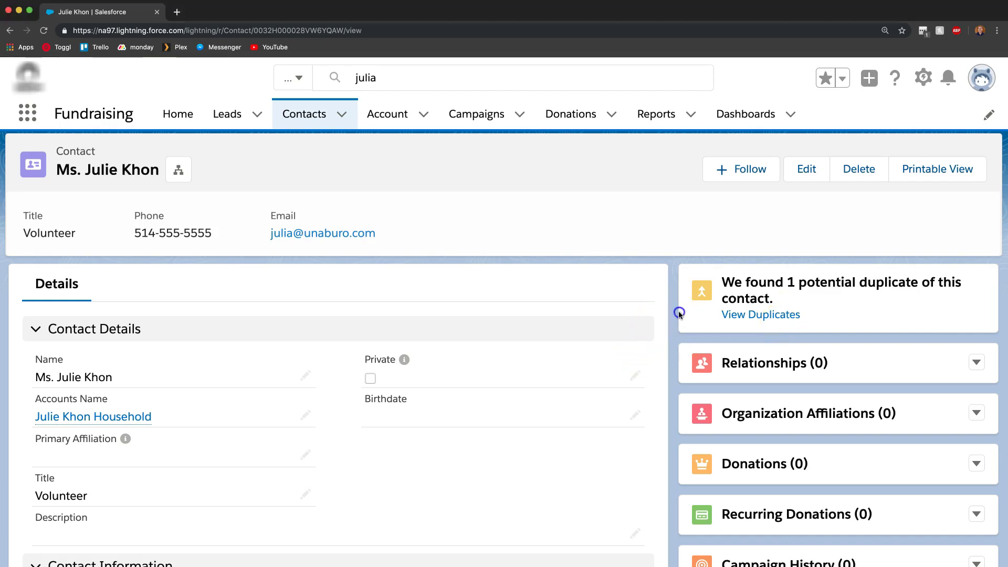
pyautogui.click(767, 319)
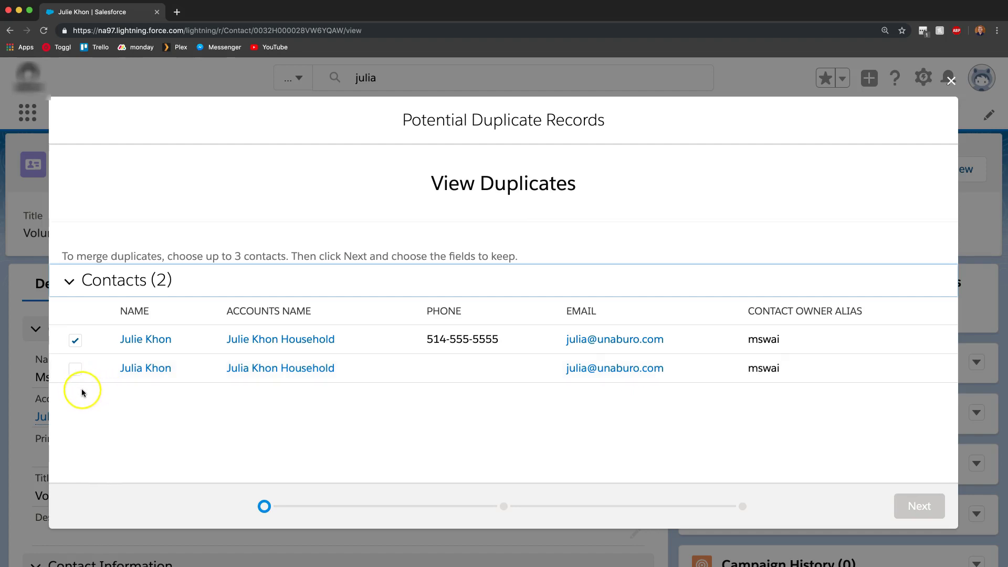
pyautogui.click(75, 370)
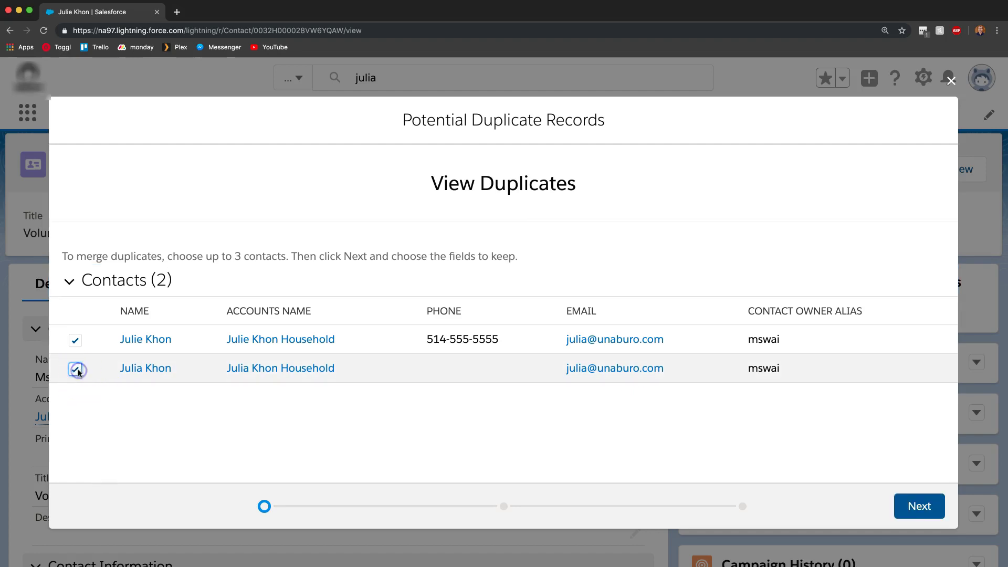
# Step: Make the duplicate the master, keeping its name, household, Una Buro affiliation and Chief Consultant and Founder title
pyautogui.click(914, 509)
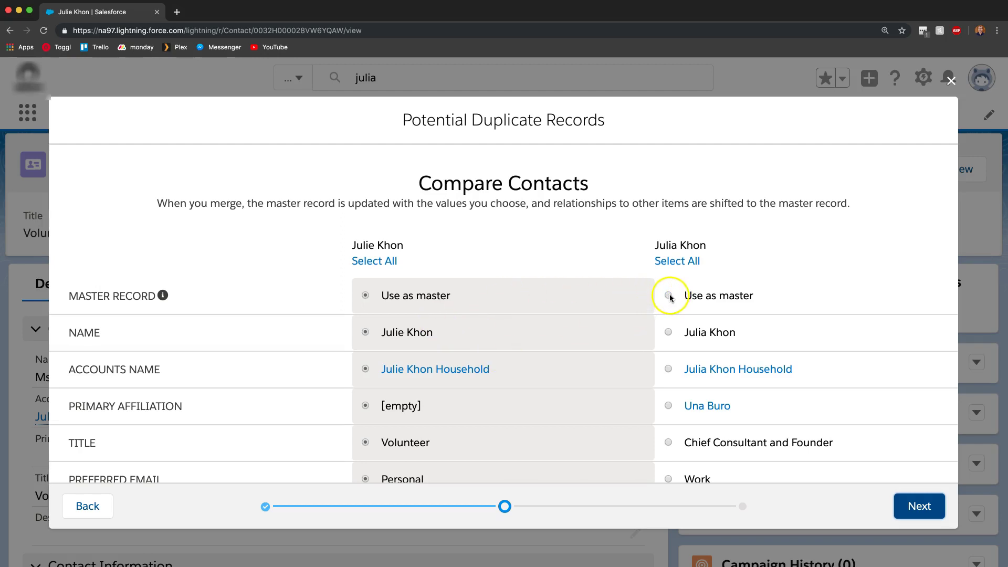
pyautogui.click(668, 296)
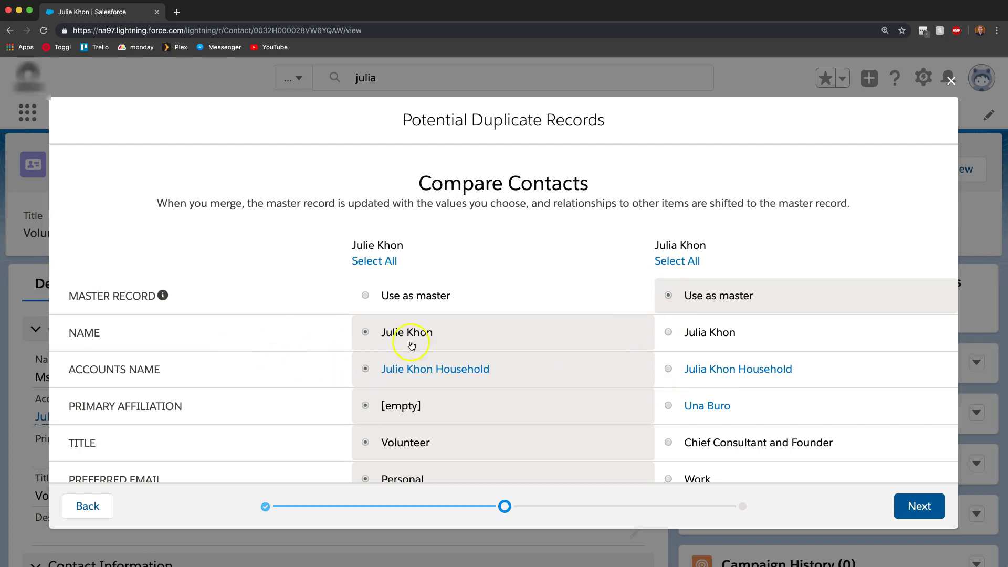
pyautogui.click(667, 332)
pyautogui.scroll(-2, 670, 353)
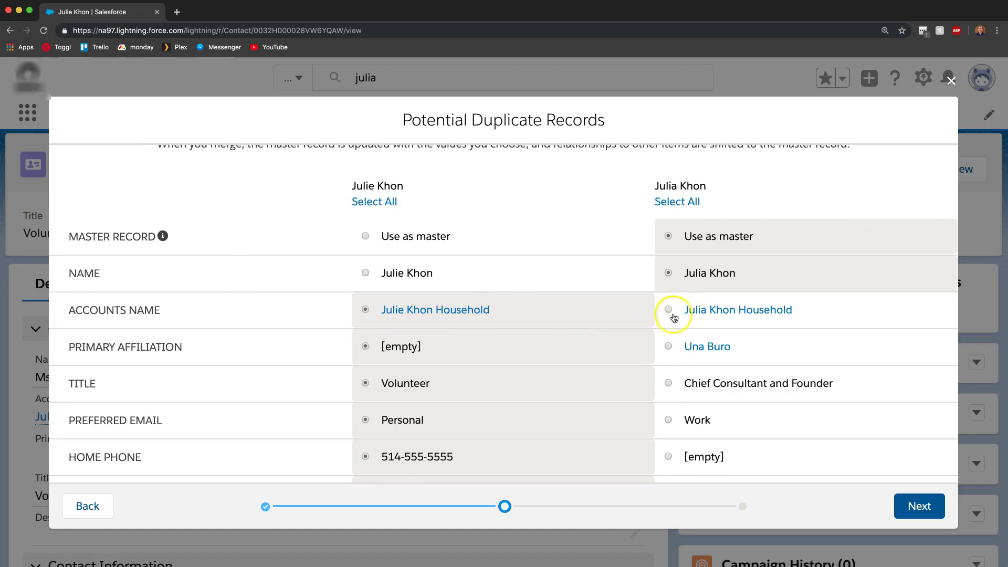
pyautogui.click(668, 310)
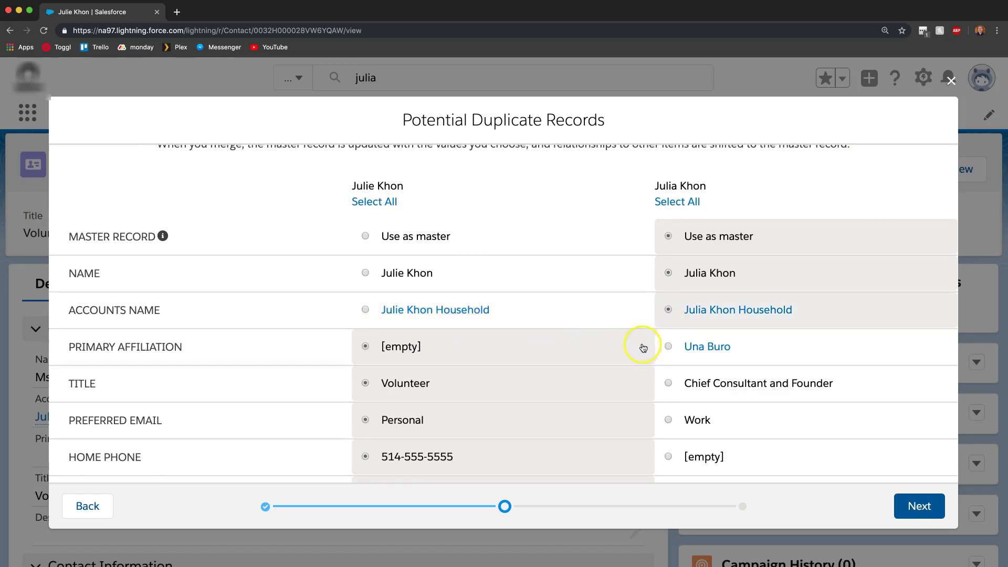
pyautogui.click(669, 346)
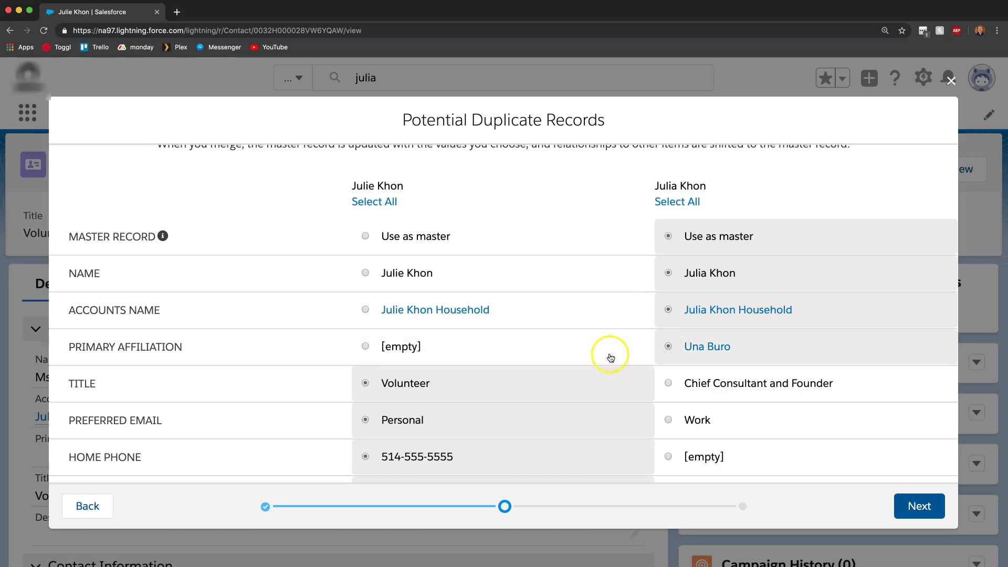
pyautogui.scroll(-2, 599, 357)
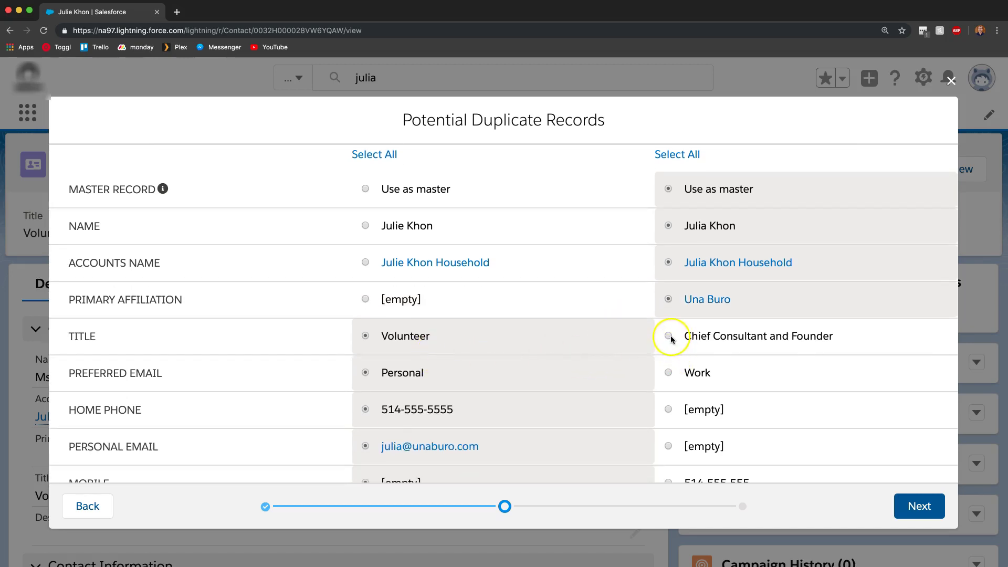
pyautogui.click(668, 336)
# Step: Keep the duplicate contact's mobile number and work email in the merge
pyautogui.scroll(-1, 657, 354)
pyautogui.scroll(-3, 517, 355)
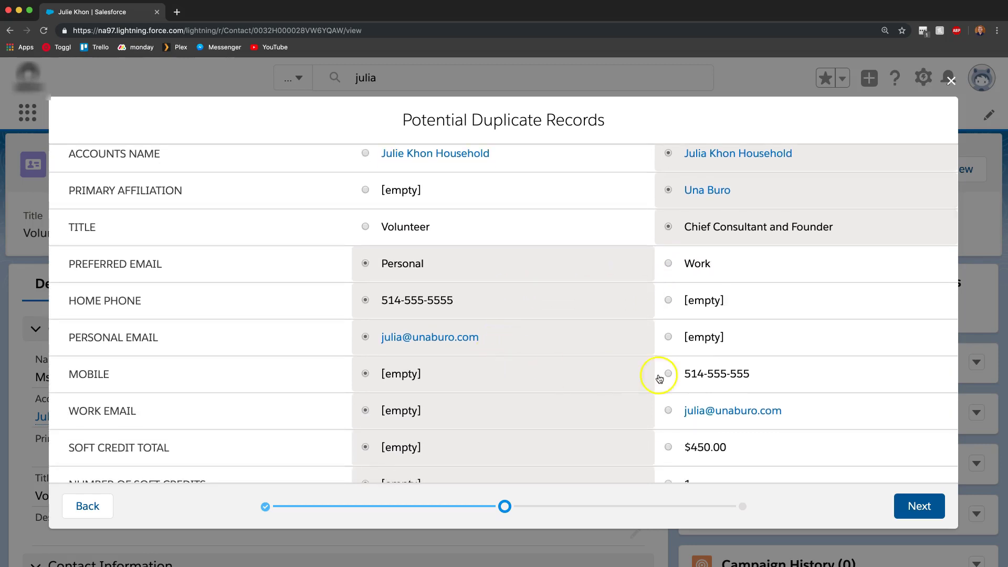
pyautogui.click(668, 374)
pyautogui.click(668, 411)
# Step: Keep the duplicate's soft-credit values: $450.00 total, last N days, this year, counts and last year
pyautogui.scroll(-1, 666, 412)
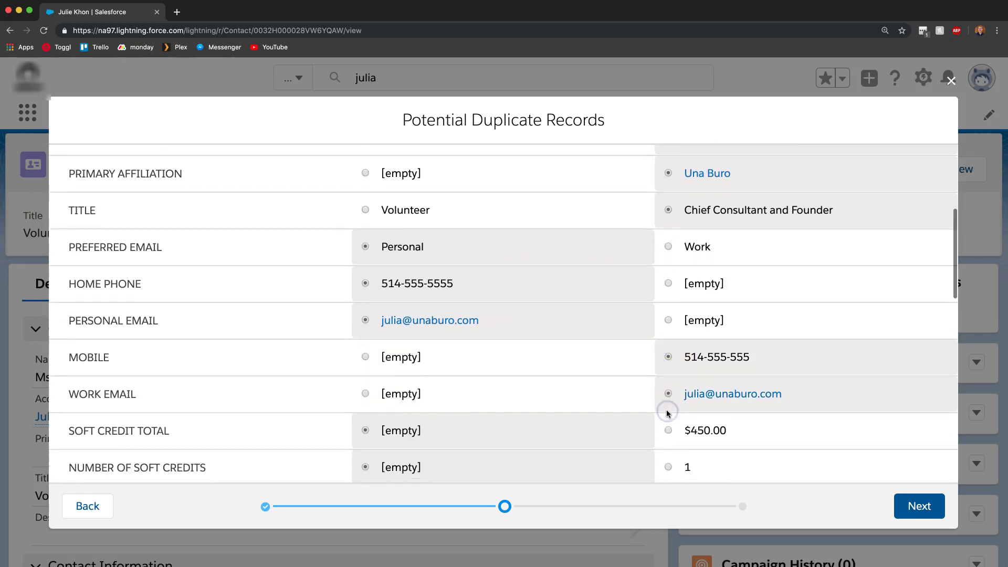
pyautogui.click(668, 414)
pyautogui.scroll(-2, 666, 416)
pyautogui.click(667, 418)
pyautogui.click(668, 382)
pyautogui.scroll(-3, 668, 450)
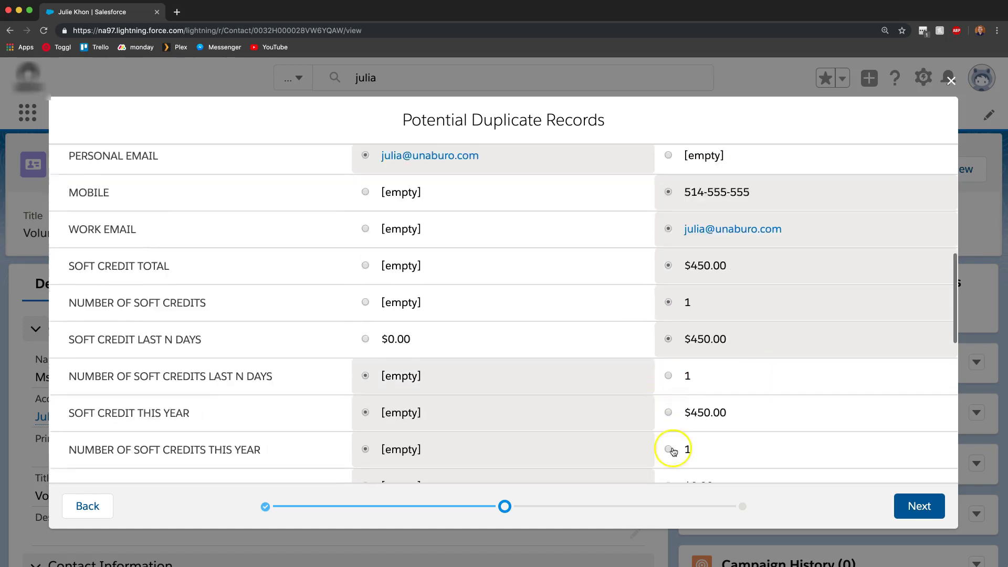
pyautogui.scroll(-1, 463, 324)
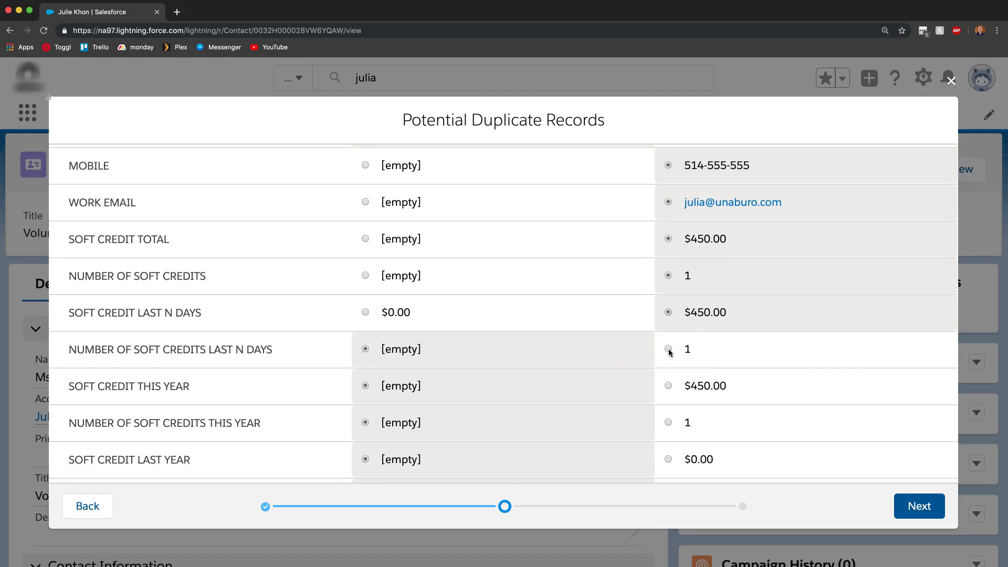
pyautogui.click(669, 349)
pyautogui.click(668, 386)
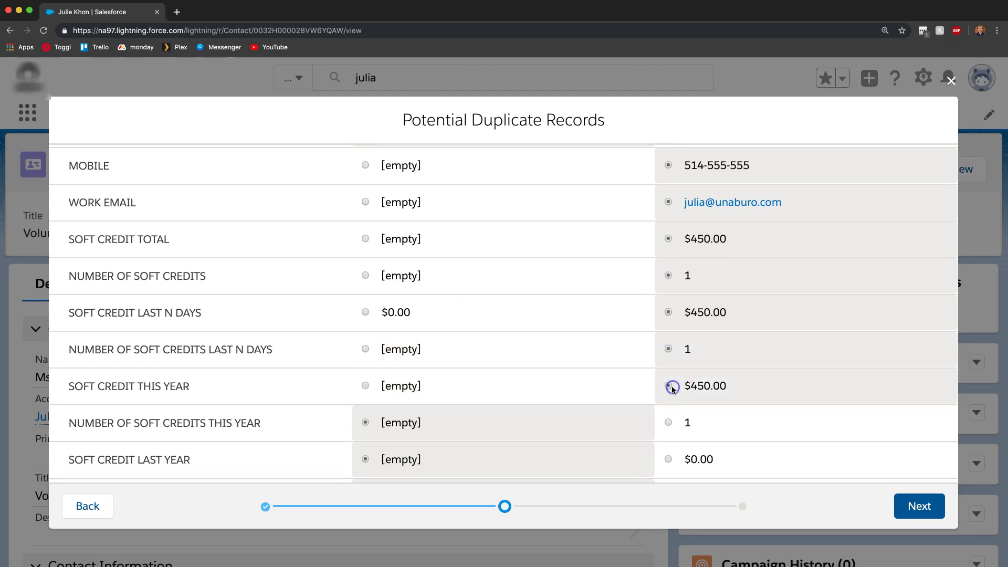
pyautogui.click(668, 423)
pyautogui.click(668, 459)
pyautogui.scroll(-4, 678, 420)
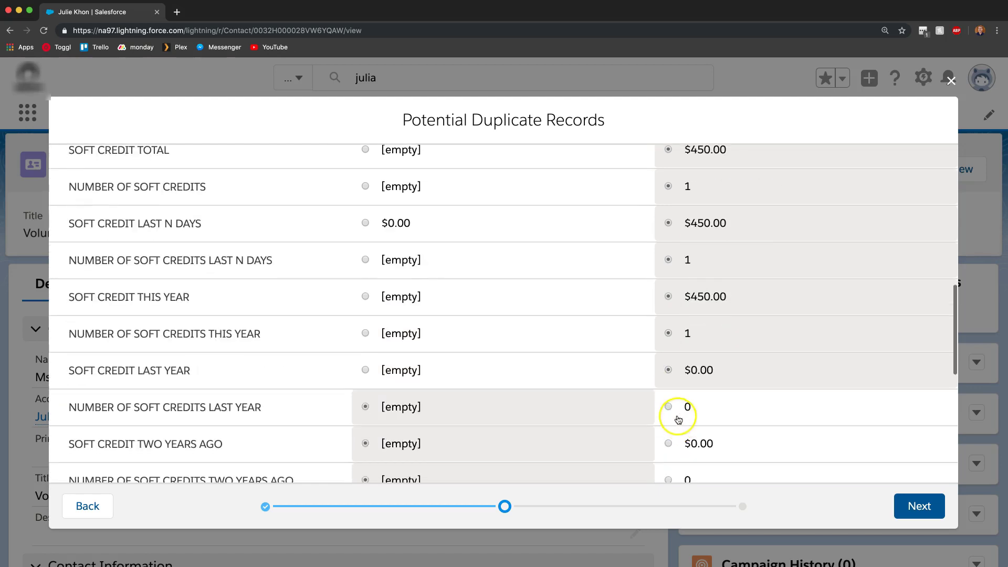
pyautogui.scroll(-2, 677, 414)
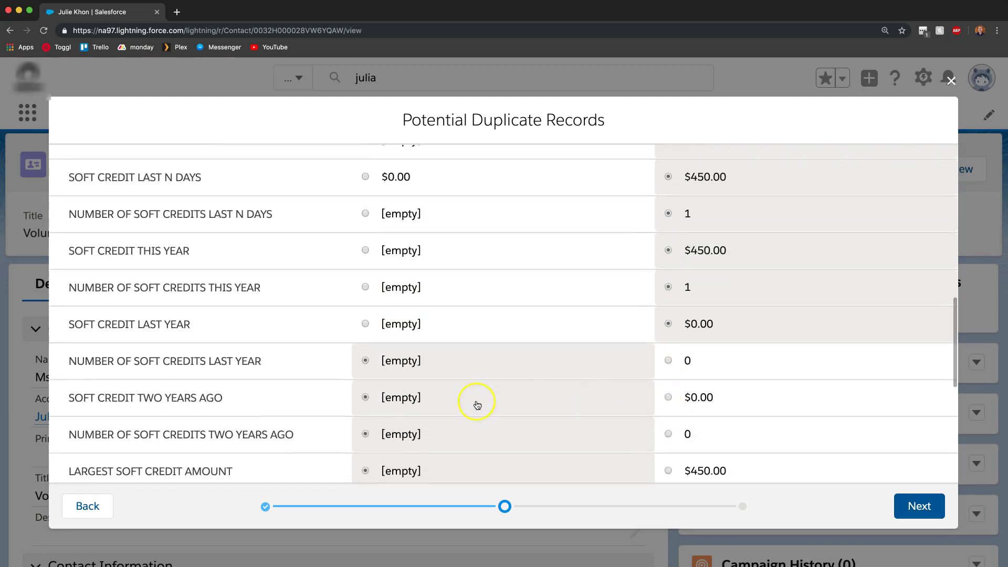
pyautogui.scroll(-2, 504, 407)
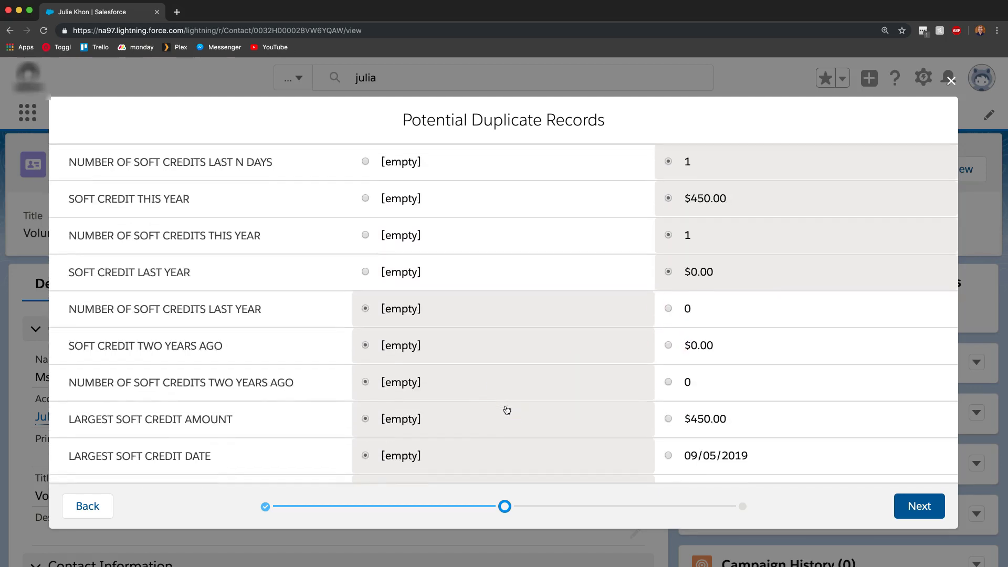
pyautogui.scroll(-10, 506, 410)
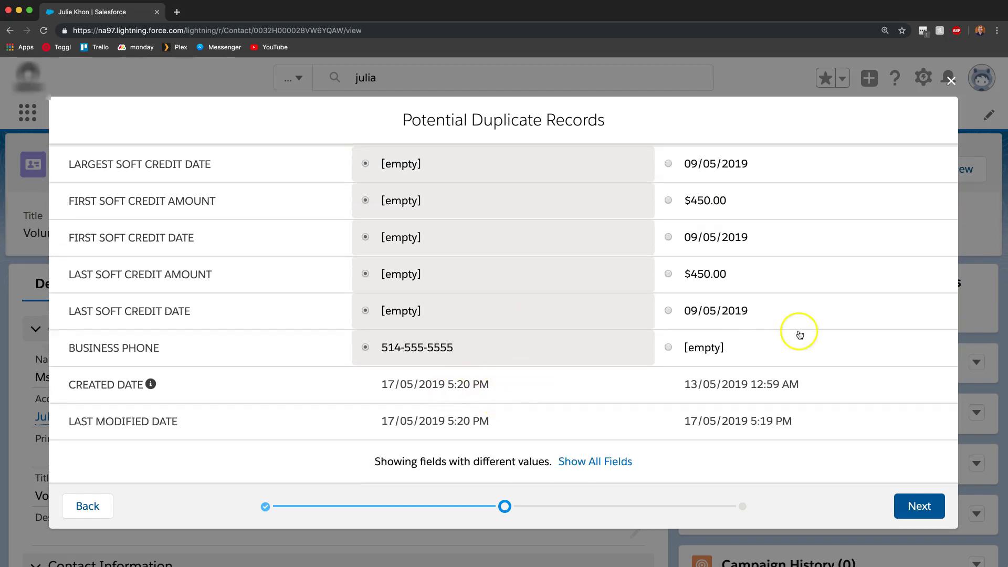
# Step: Confirm and merge the two duplicate contacts into one record
pyautogui.click(926, 515)
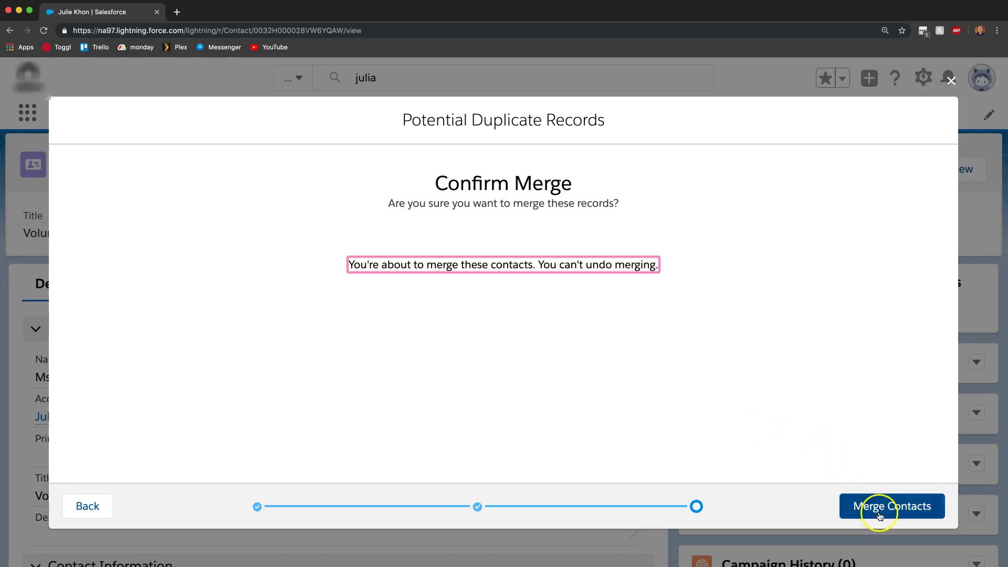
pyautogui.click(915, 507)
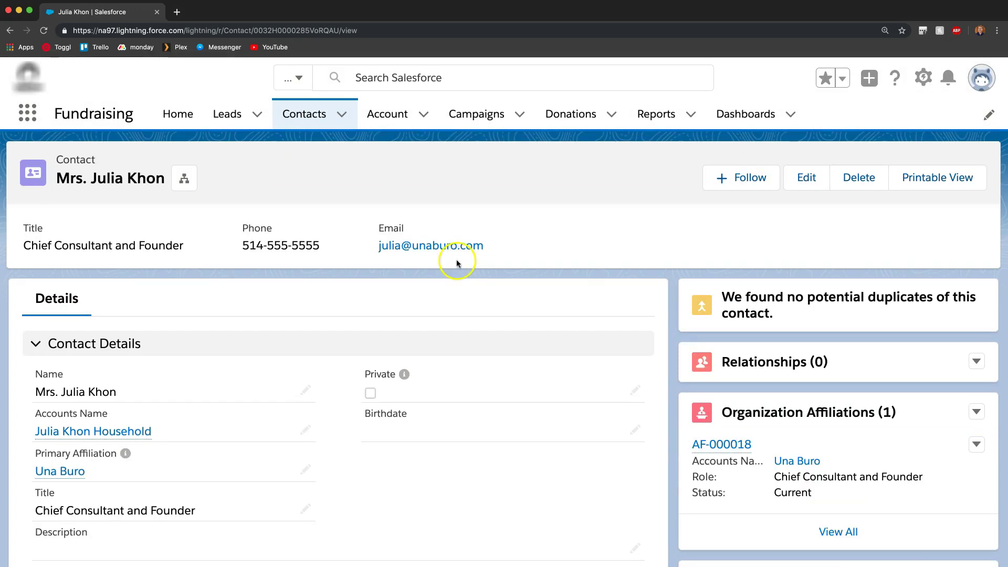
pyautogui.scroll(-3, 559, 336)
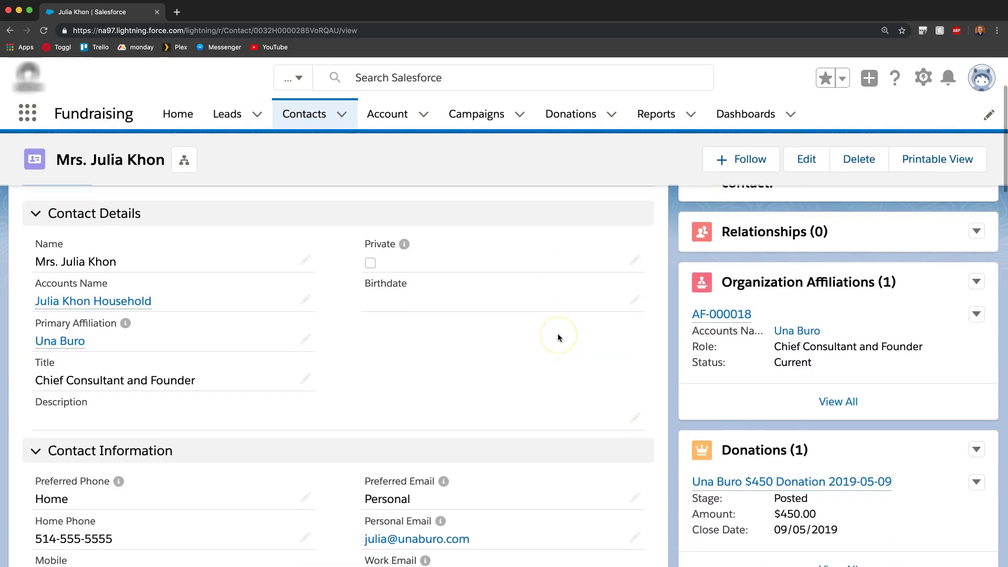
pyautogui.scroll(-2, 559, 337)
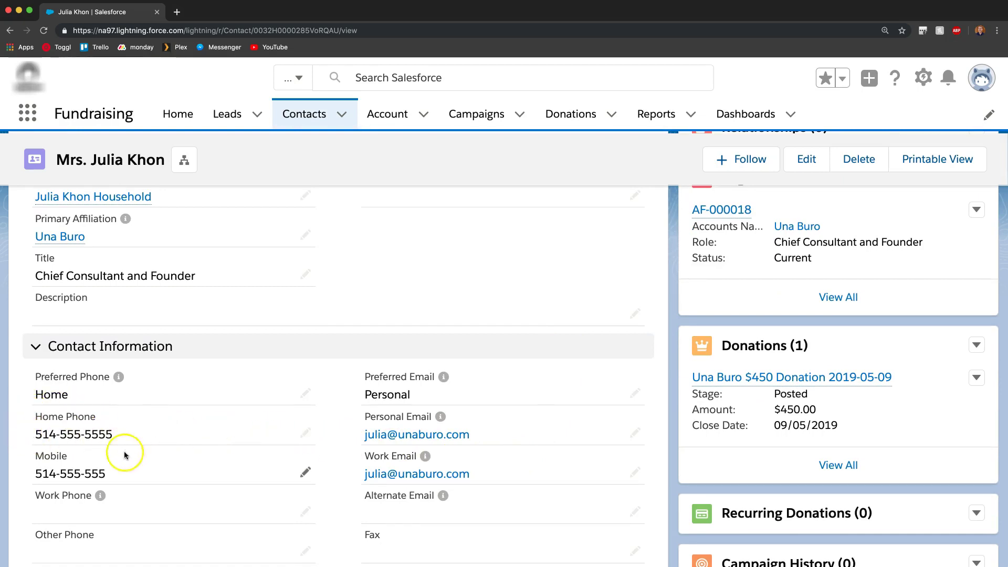
pyautogui.scroll(-2, 184, 377)
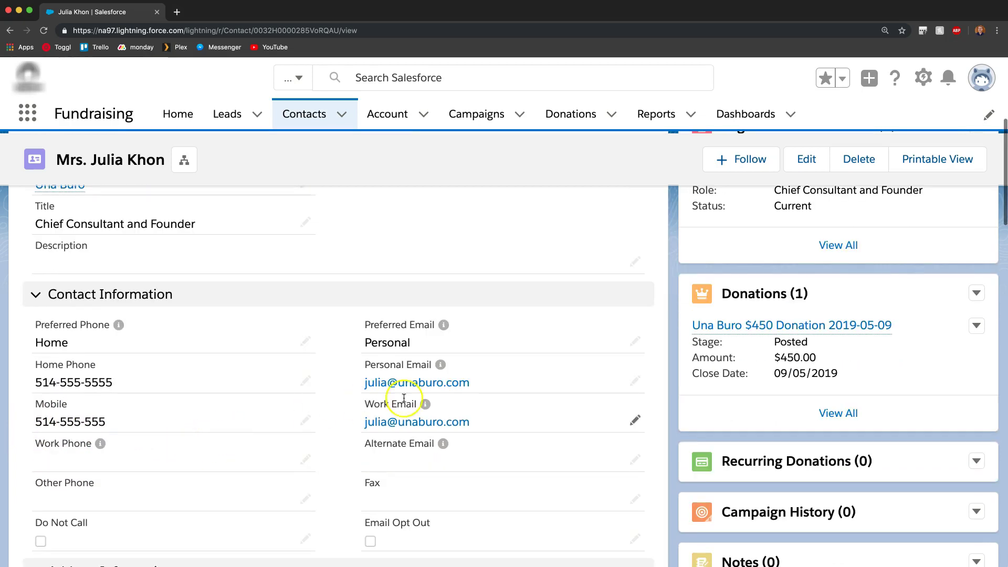
pyautogui.scroll(-5, 350, 425)
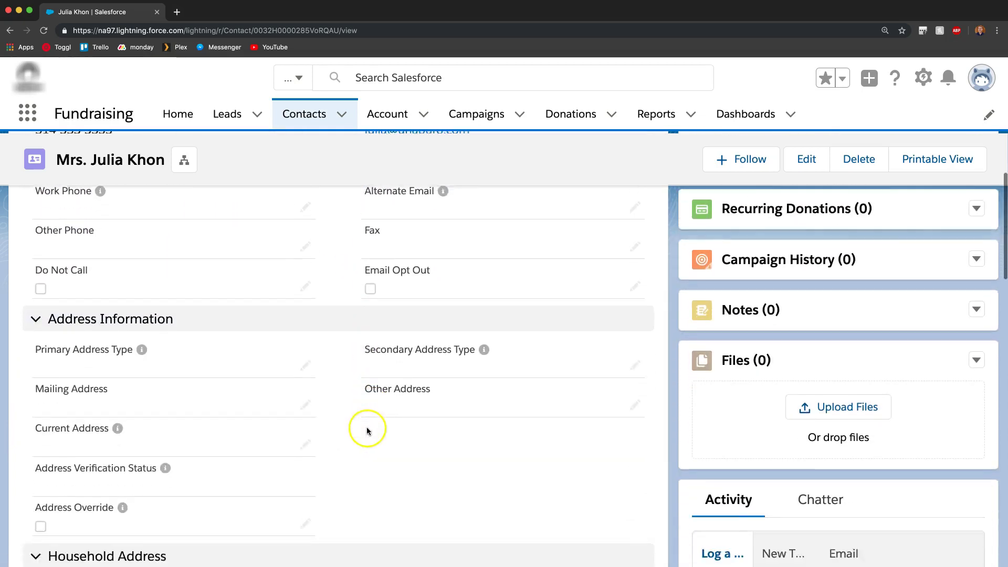
pyautogui.scroll(15, 341, 425)
# Step: Run a global Salesforce search for the merged contact's full name
pyautogui.click(383, 79)
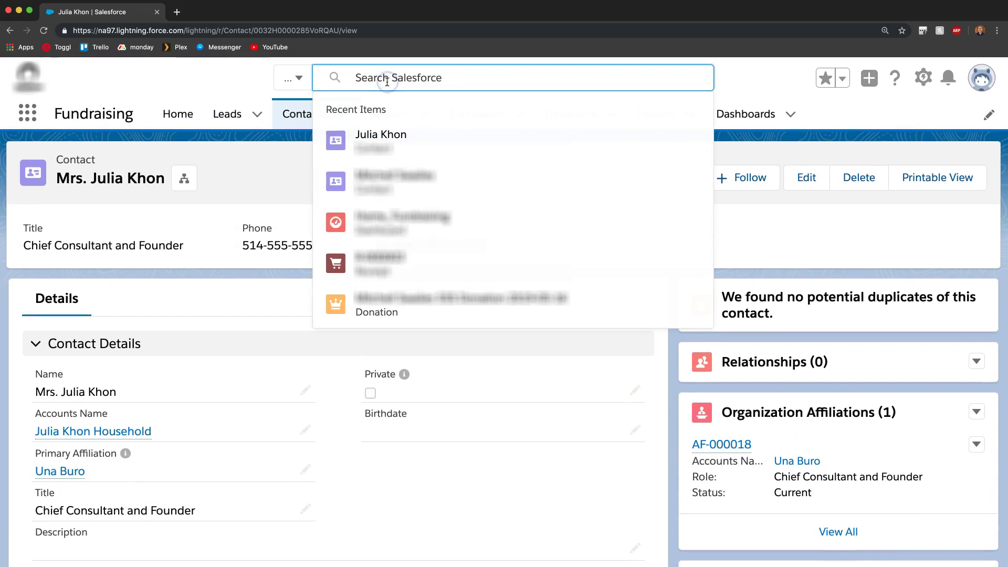
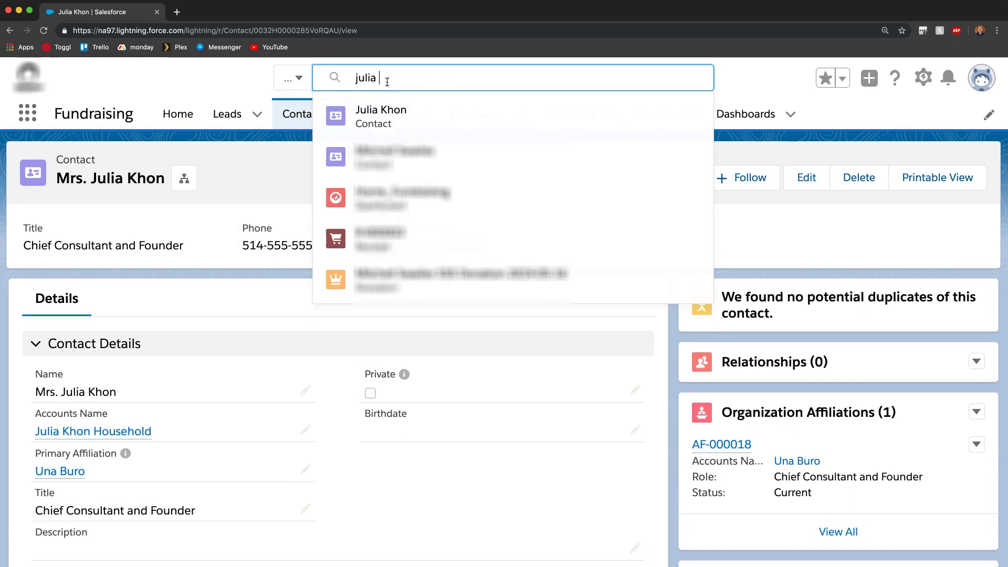
pyautogui.press('Return')
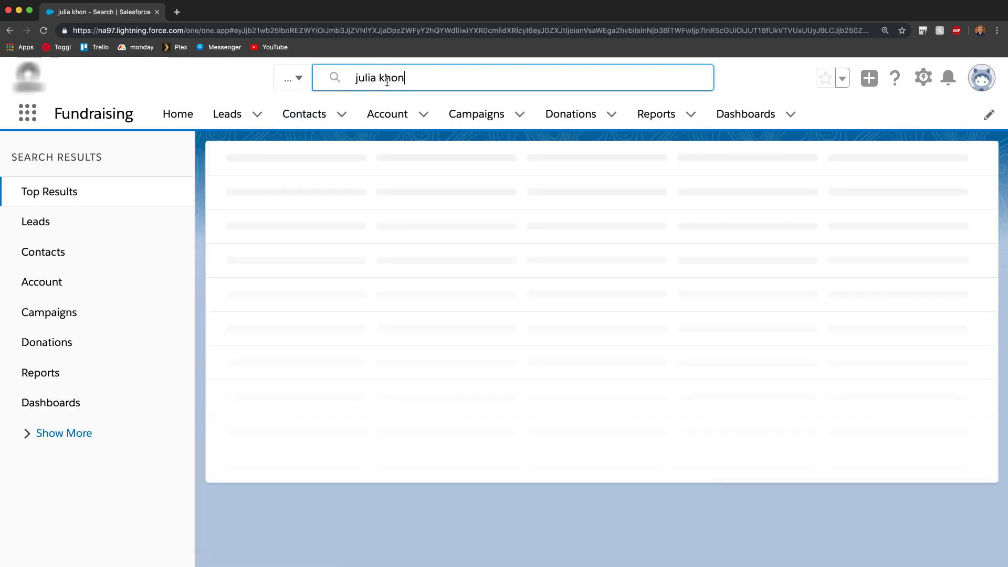